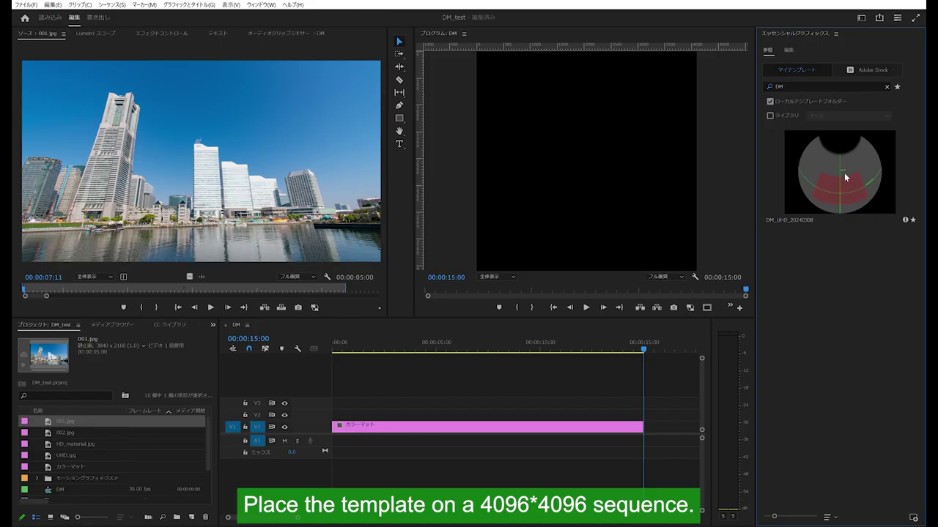
Place the DM_UHD_20240308 template on track V2 and scrub to about 1.5 seconds
mouse_move(842, 173)
left_mouse_down()
mouse_move(319, 411)
mouse_move(312, 405)
left_mouse_up()
left_click_drag(378, 349, 372, 339)
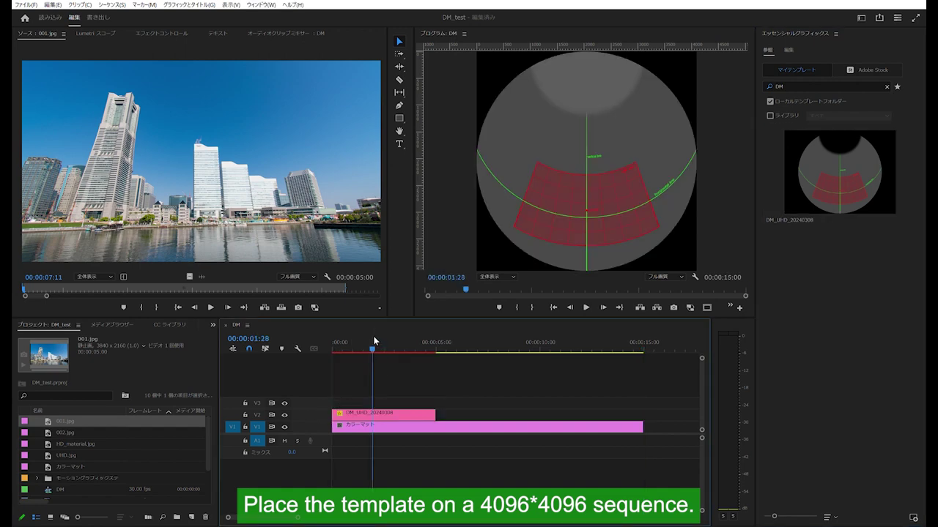
Load 001.jpg into the template, replace it with 002.jpg, and raise its height scale toward 182%
left_click(373, 414)
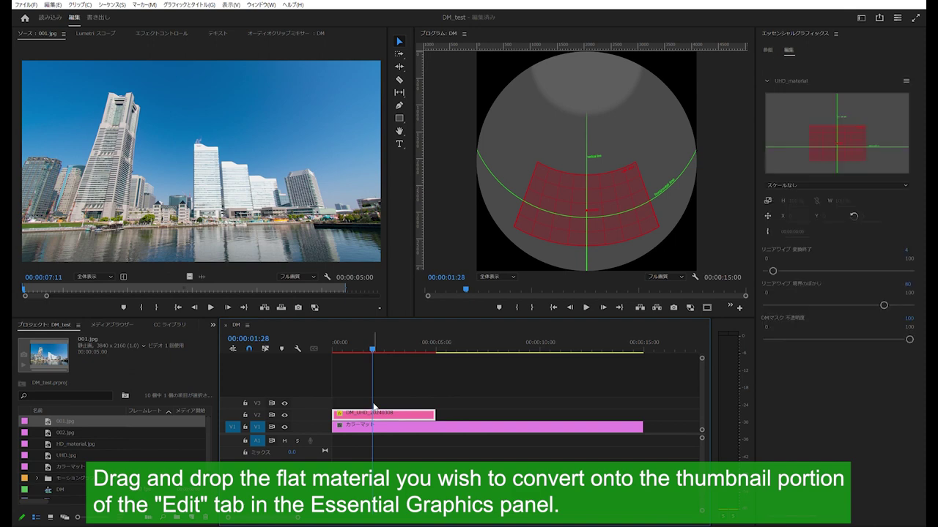
mouse_move(148, 220)
left_mouse_down()
mouse_move(818, 166)
mouse_move(812, 158)
left_mouse_up()
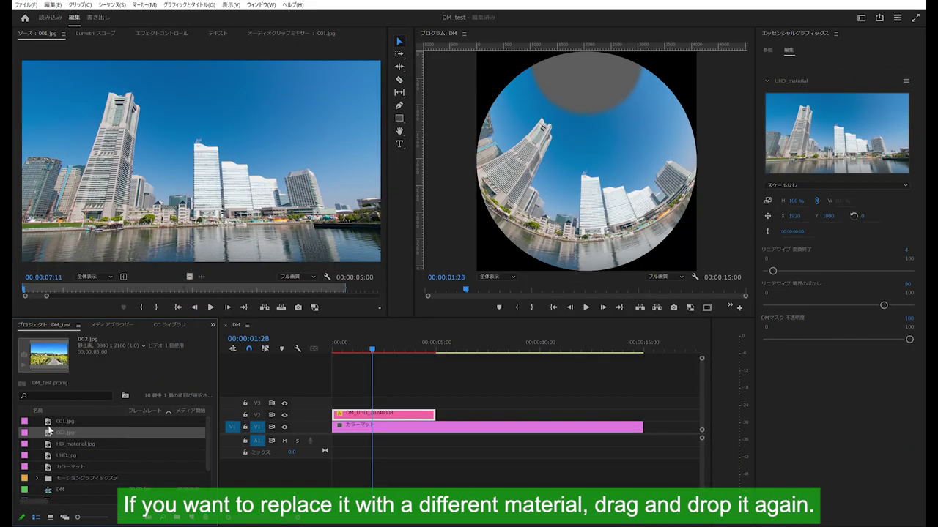
double_click(49, 432)
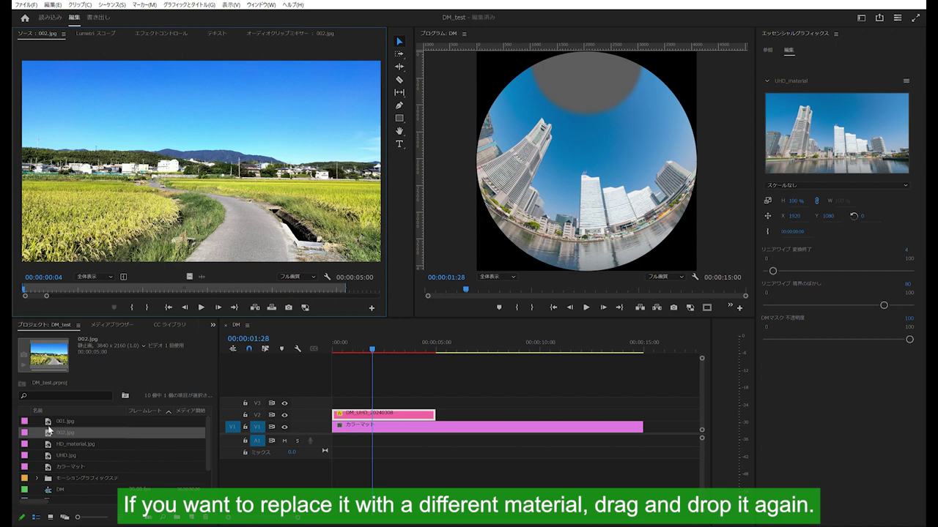
left_click_drag(48, 431, 792, 148)
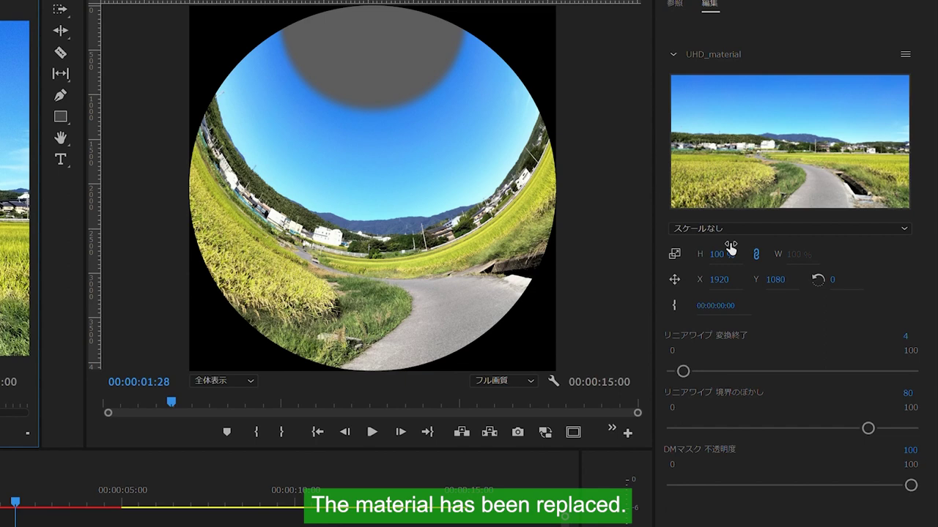
left_click_drag(722, 254, 782, 254)
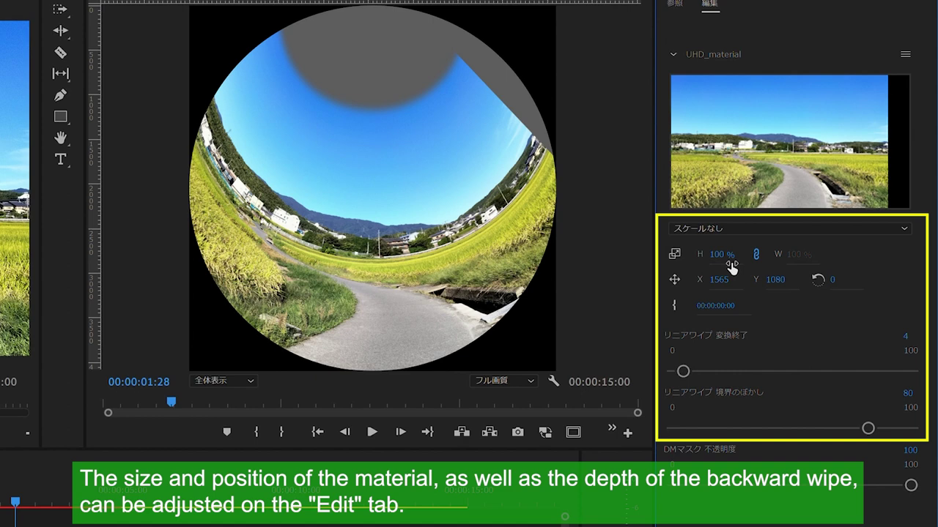
Try the linear wipe and dome mask opacity sliders, then preview movie01.mp4
left_click_drag(683, 363, 761, 355)
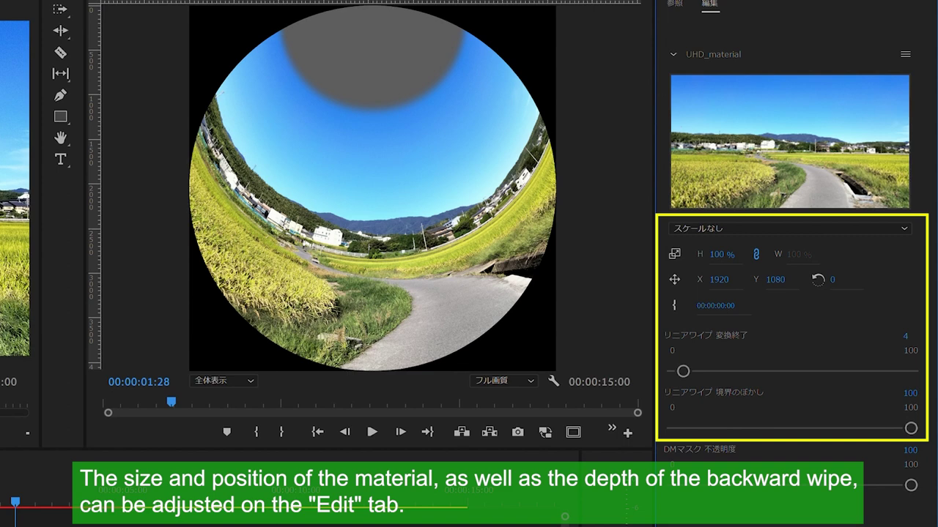
mouse_move(866, 485)
left_mouse_down()
mouse_move(671, 484)
mouse_move(911, 485)
left_mouse_up()
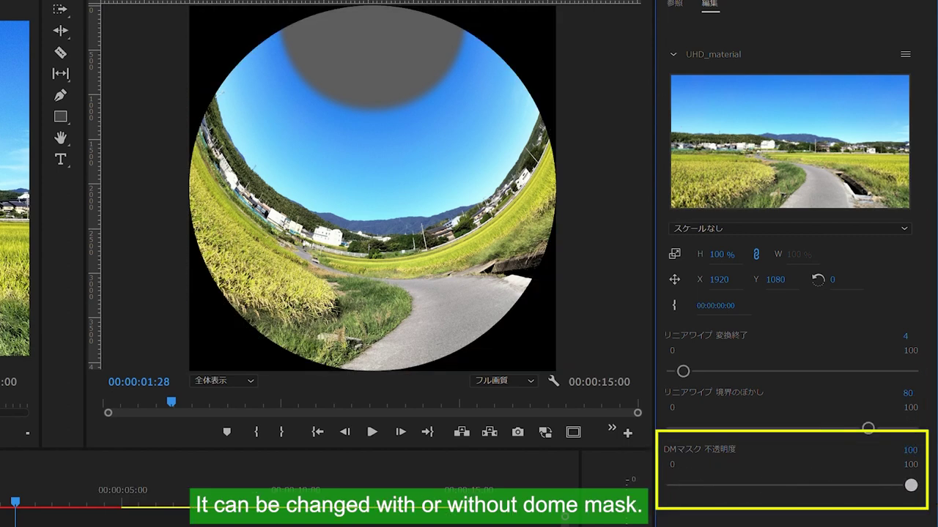
double_click(48, 461)
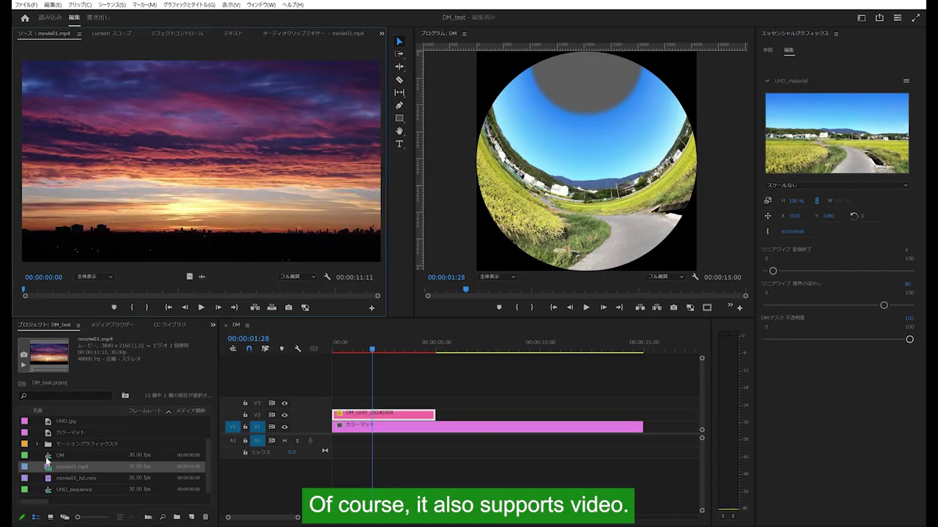
Preview movie01.mp4, load it into the template, and play the fisheye sequence
left_click(200, 307)
left_click(201, 307)
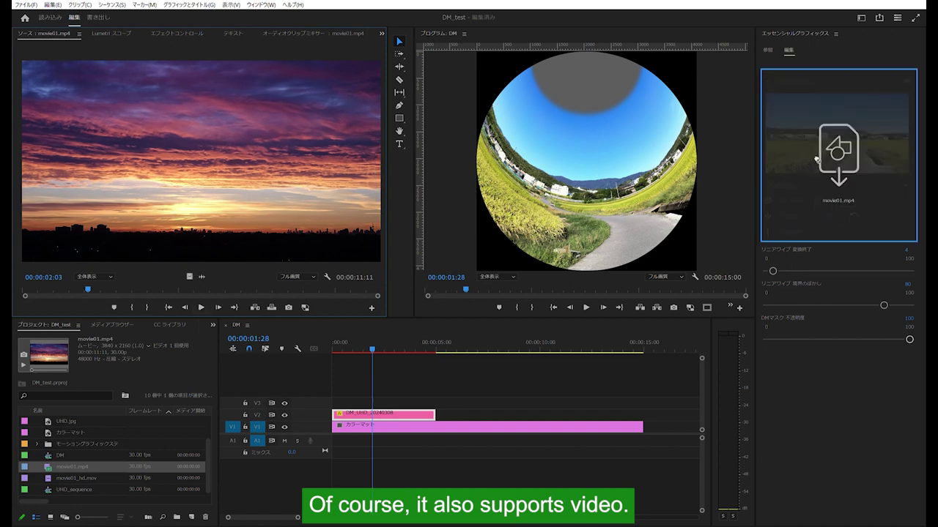
left_click_drag(200, 161, 836, 139)
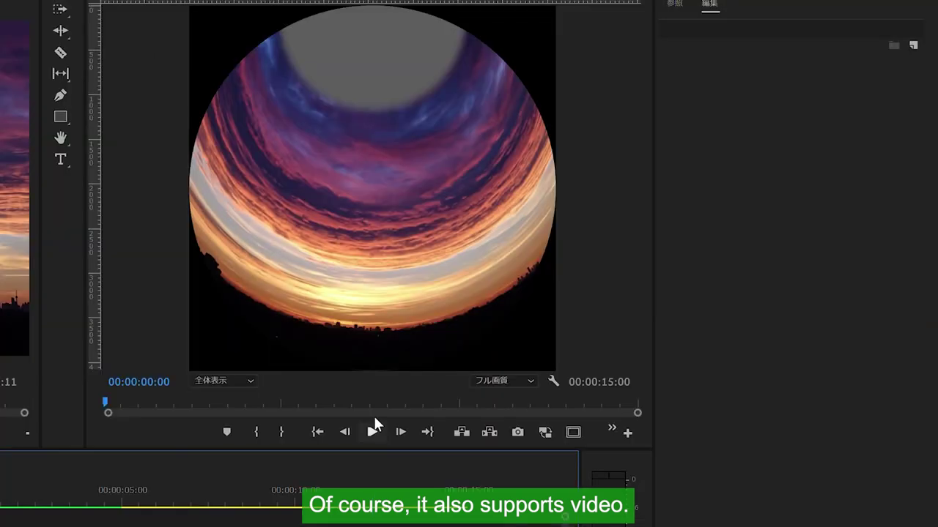
left_click(374, 420)
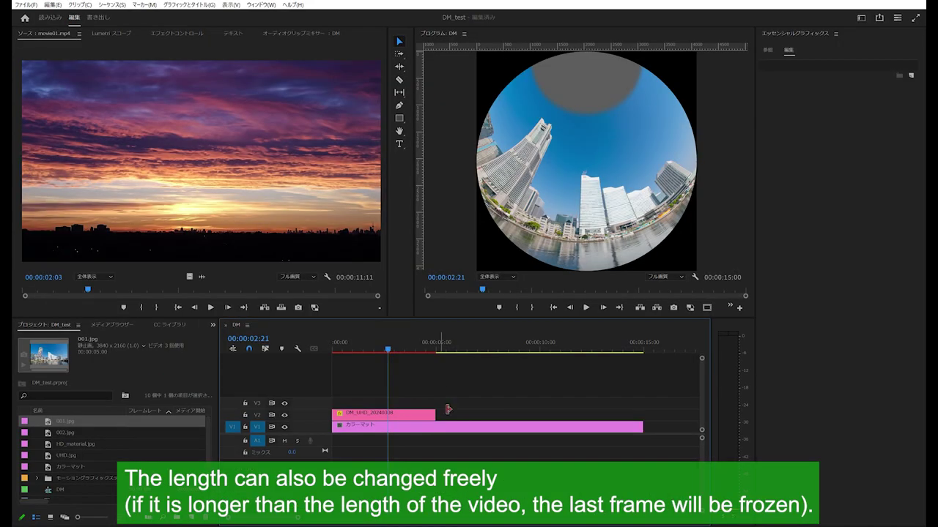
Extend the V2 template clip, then trim it back to end around 4.5 seconds
left_click_drag(448, 410, 568, 410)
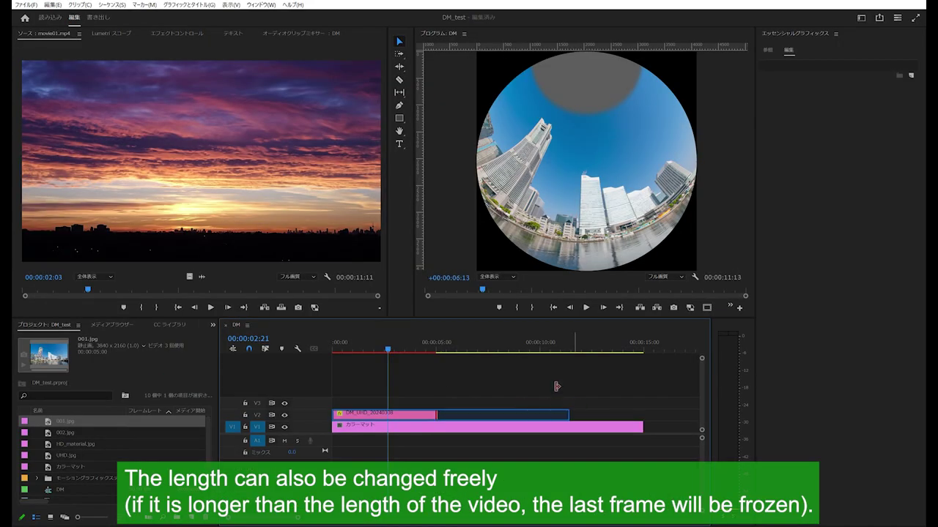
left_click_drag(443, 341, 564, 346)
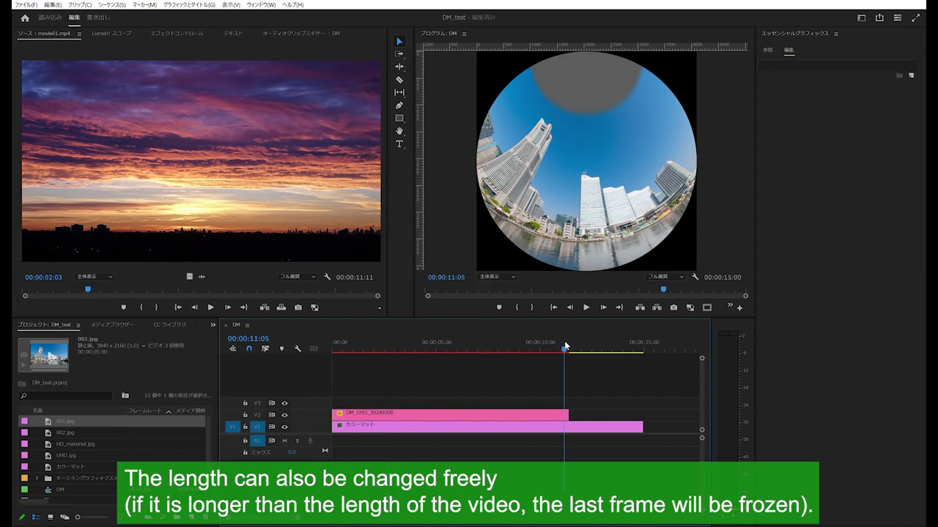
left_click_drag(568, 415, 425, 415)
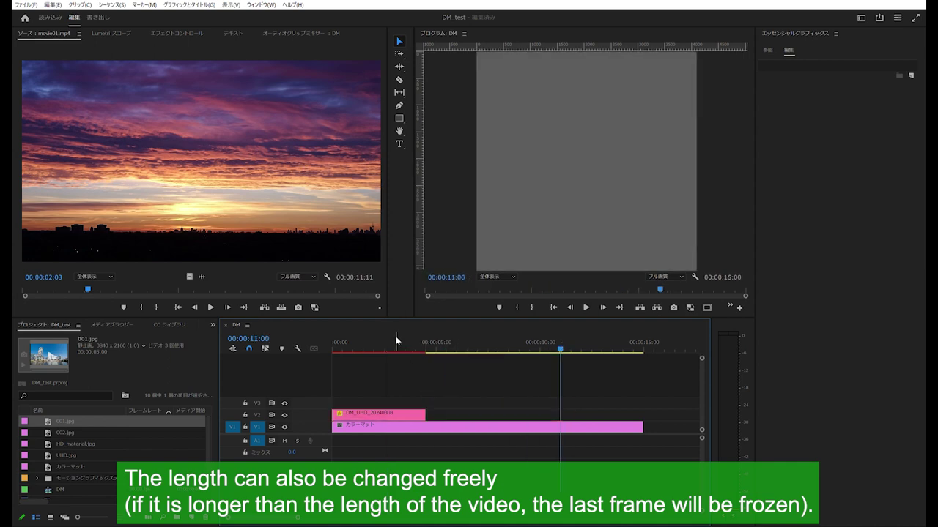
left_click(337, 342)
left_click_drag(335, 340, 426, 350)
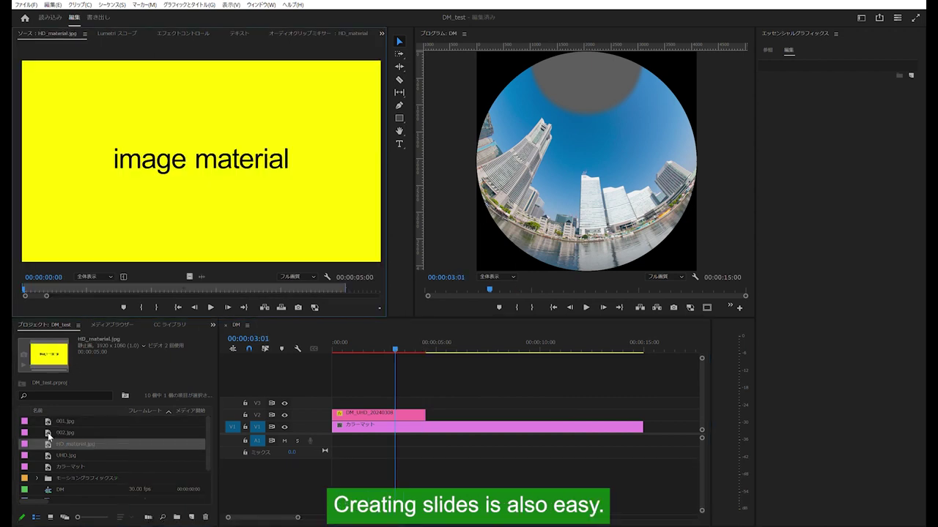
Load HD_material into the template and set its height scale to 60%
left_click_drag(199, 120, 867, 128)
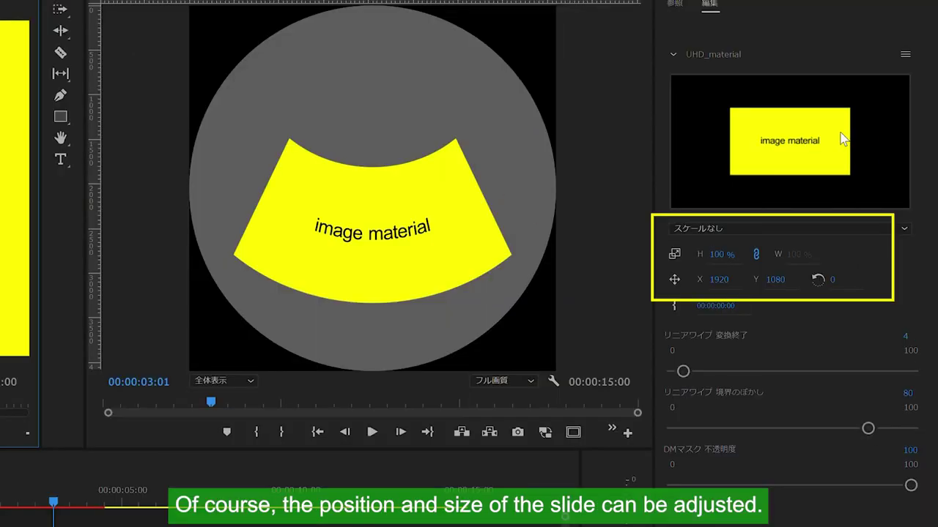
left_click(721, 254)
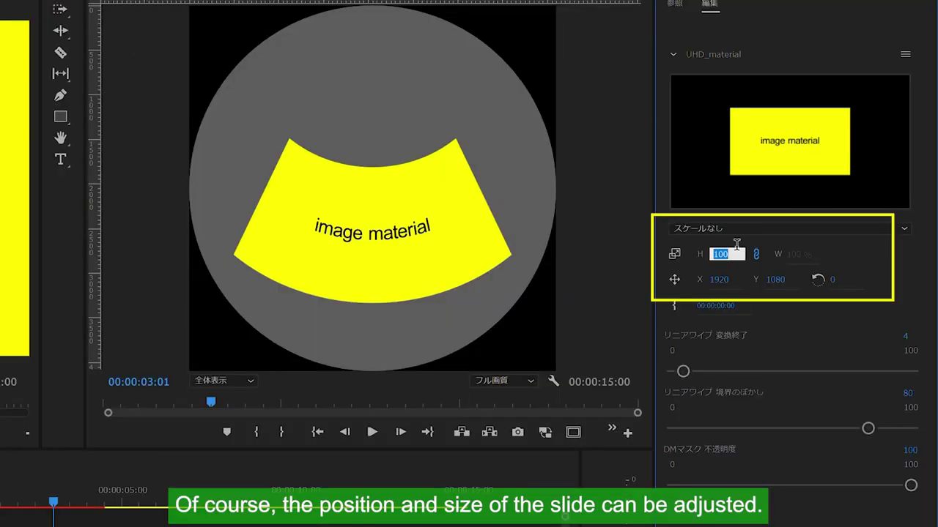
type("60")
key("Return")
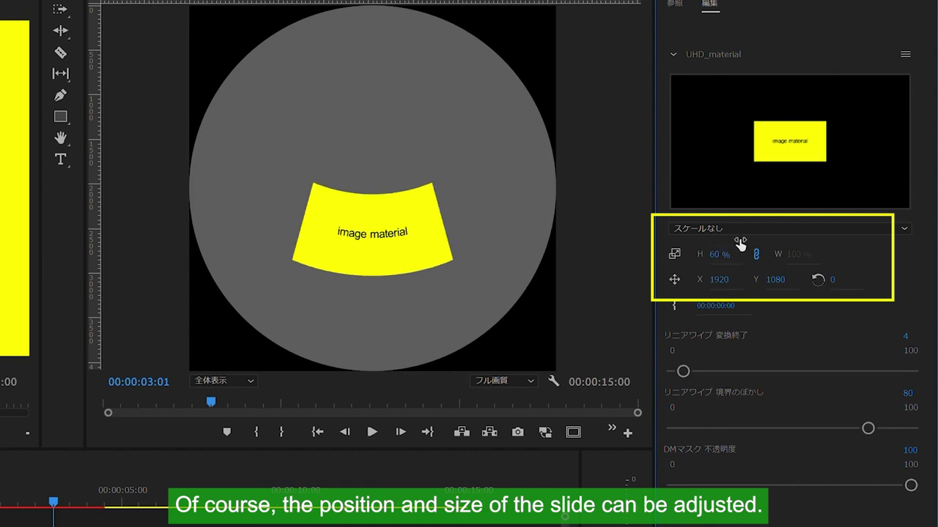
Test slide positions: X 0 (undone), then Y 2000
left_click(731, 277)
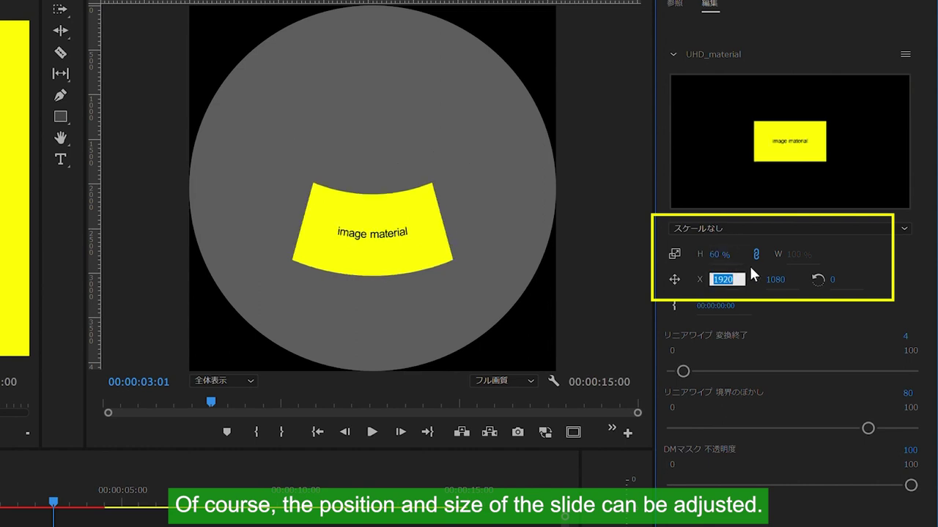
type("0")
key("Return")
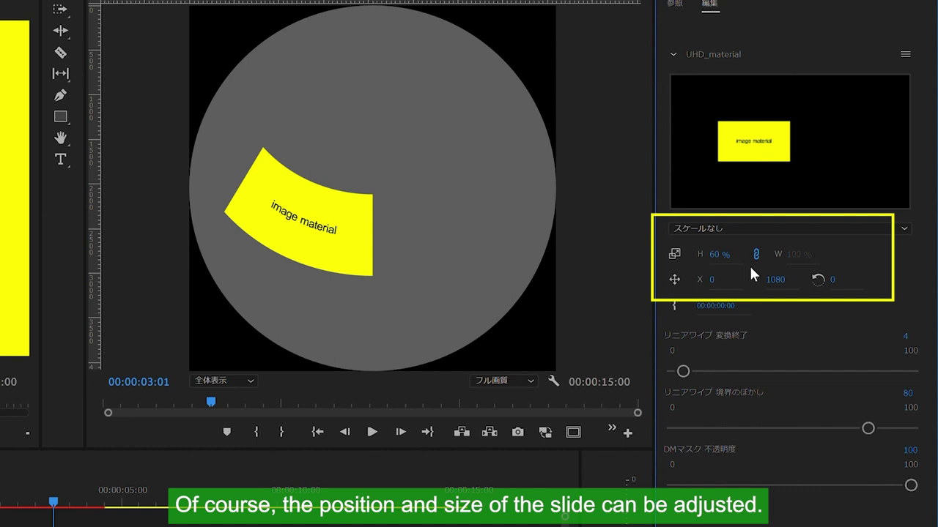
key("ctrl+z")
left_click(778, 278)
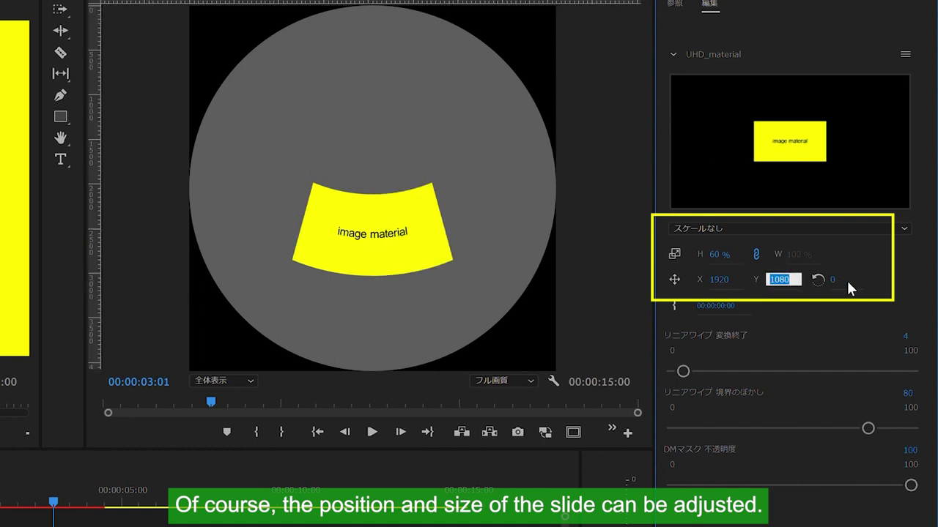
type("2000")
key("Return")
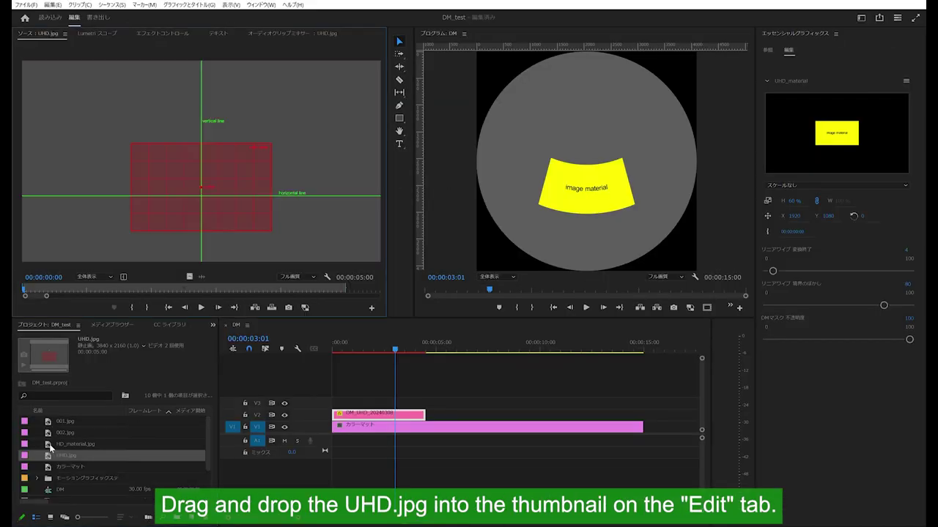
Load UHD.jpg as material, open the nested UHD_material sequence, and add HD_material.jpg on V2
left_click_drag(65, 455, 817, 127)
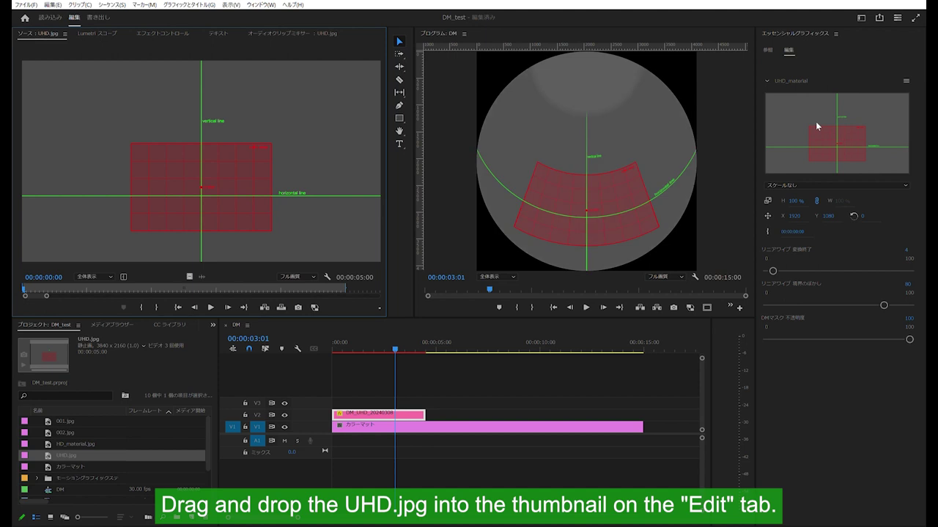
double_click(817, 124)
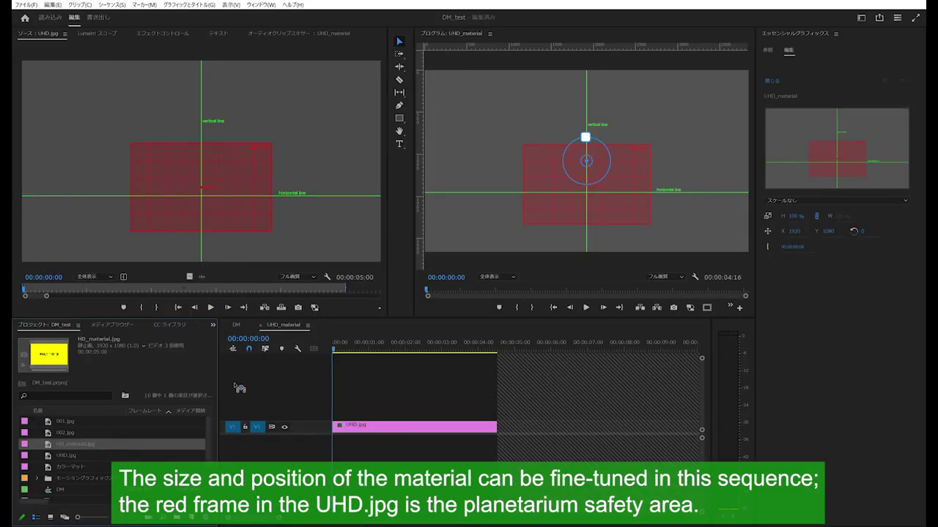
left_click_drag(66, 444, 448, 412)
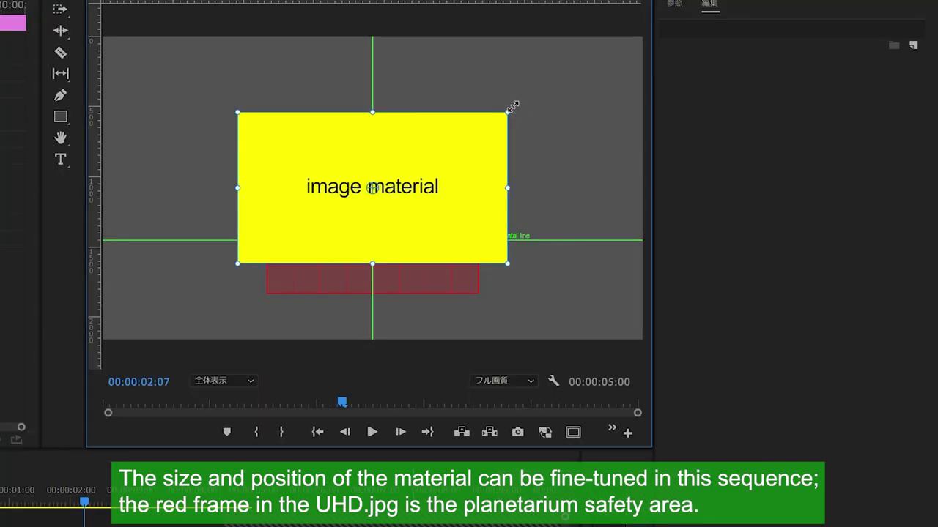
Scale the yellow image to 60.1 inside the red safety frame, hide the grid track, return to DM
left_click_drag(667, 115, 633, 132)
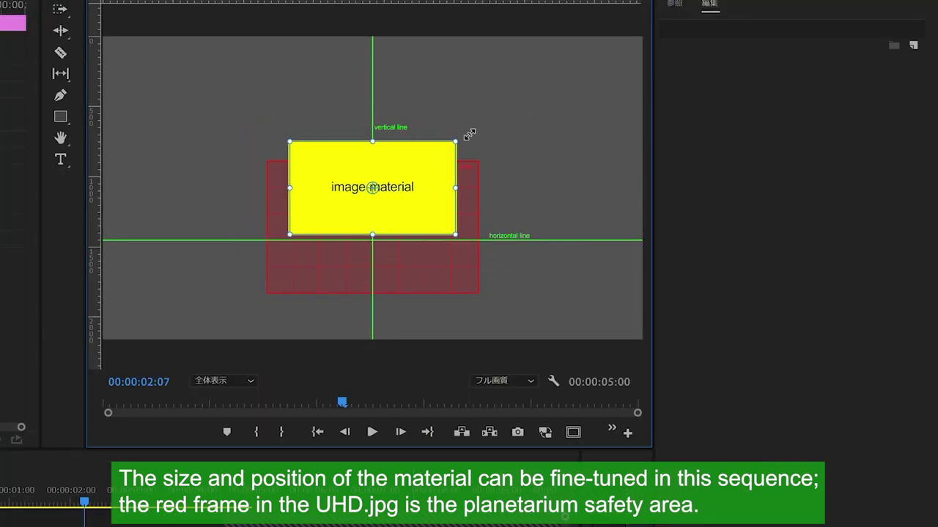
left_click_drag(450, 145, 439, 192)
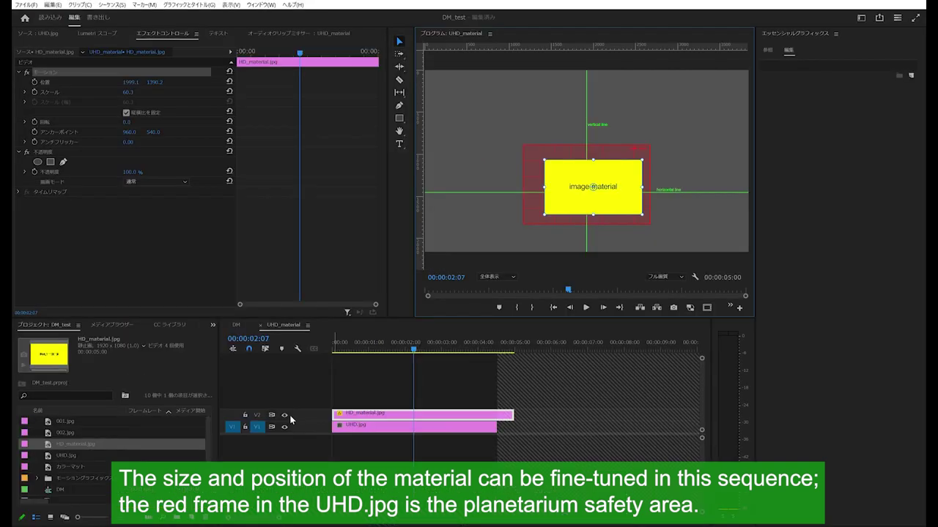
left_click(284, 426)
left_click(236, 325)
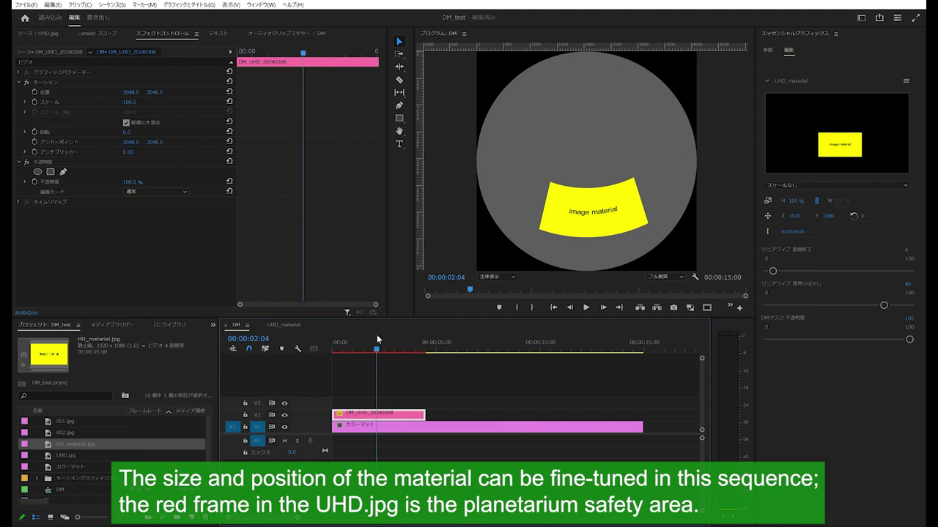
Shrink the yellow image further and add movie01_hd.mov on V3 scaled to 41.5
mouse_move(635, 158)
left_mouse_down()
mouse_move(610, 173)
mouse_move(629, 157)
left_mouse_up()
scroll(110, 454, "down", 2)
left_click_drag(73, 478, 335, 389)
mouse_move(667, 115)
left_mouse_down()
mouse_move(609, 146)
mouse_move(587, 191)
left_mouse_up()
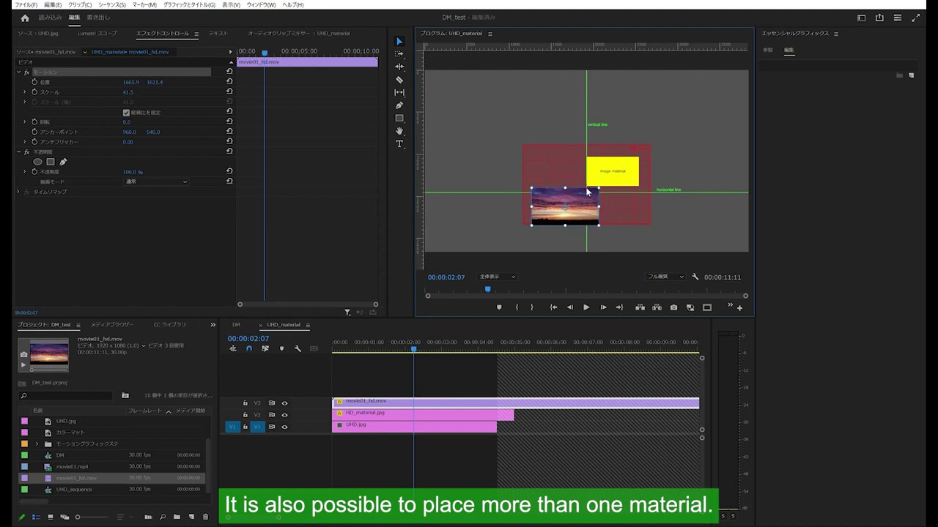
Hide the UHD.jpg grid track and view the DM sequence with the clip deselected
left_click(284, 426)
left_click(236, 325)
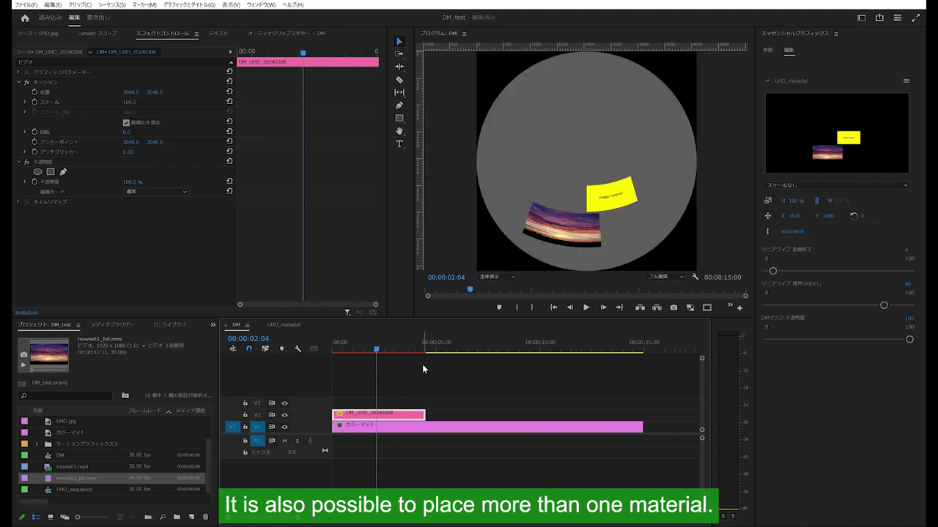
left_click(422, 364)
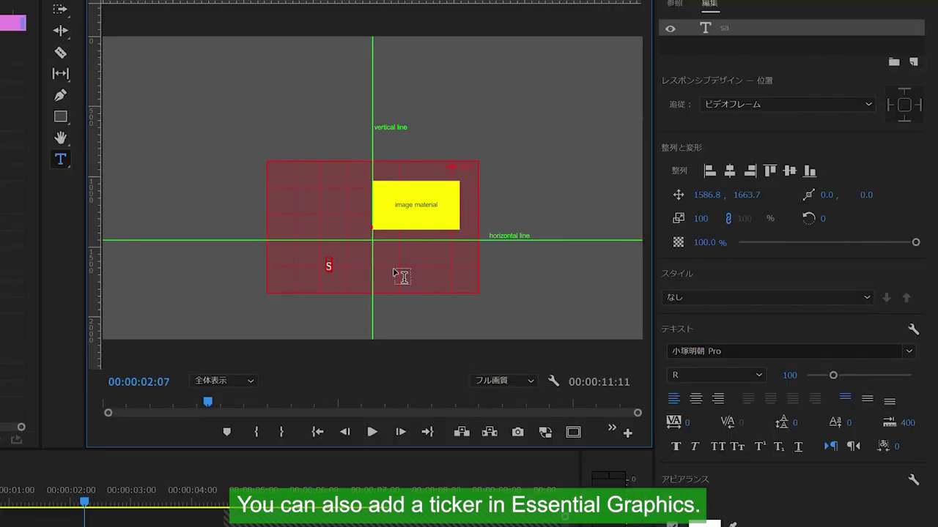
Add 'sample text' at size 217, shift it left, and move its clip to the start
type("mple")
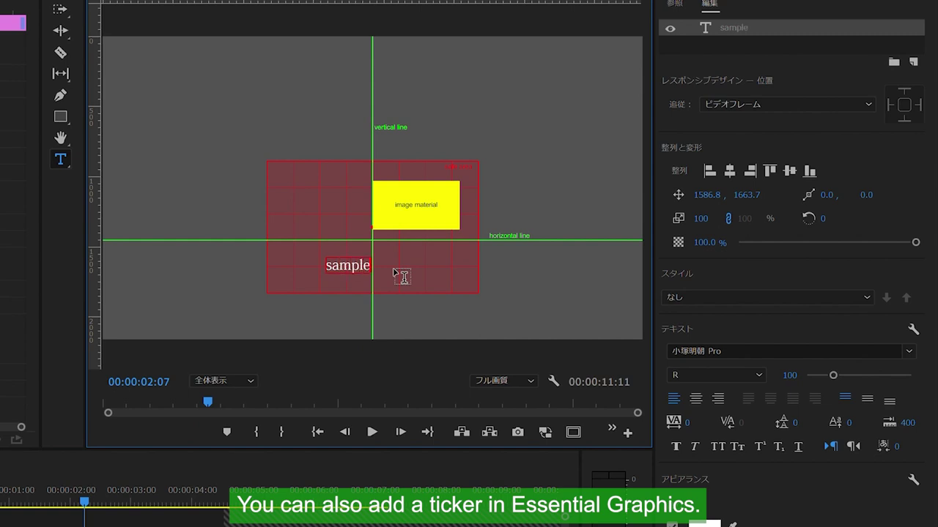
type(" text")
left_click_drag(832, 375, 863, 374)
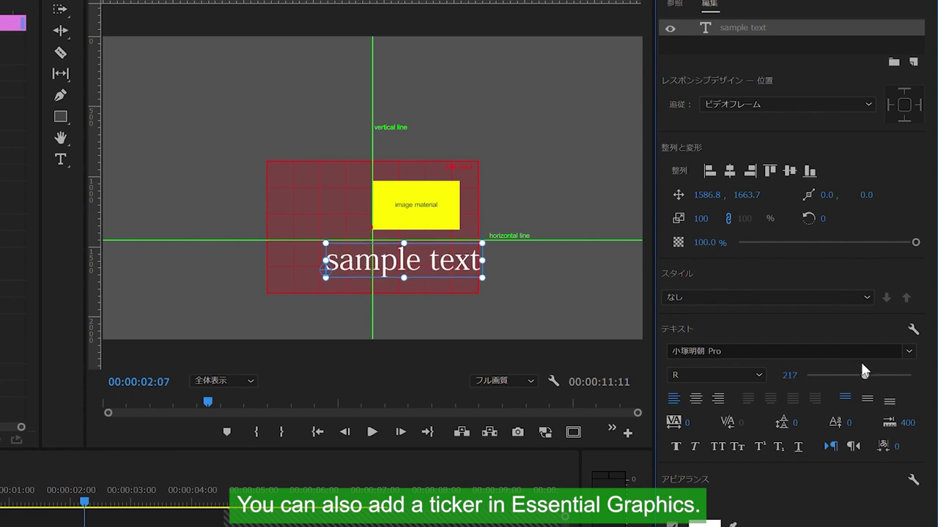
left_click_drag(447, 244, 418, 247)
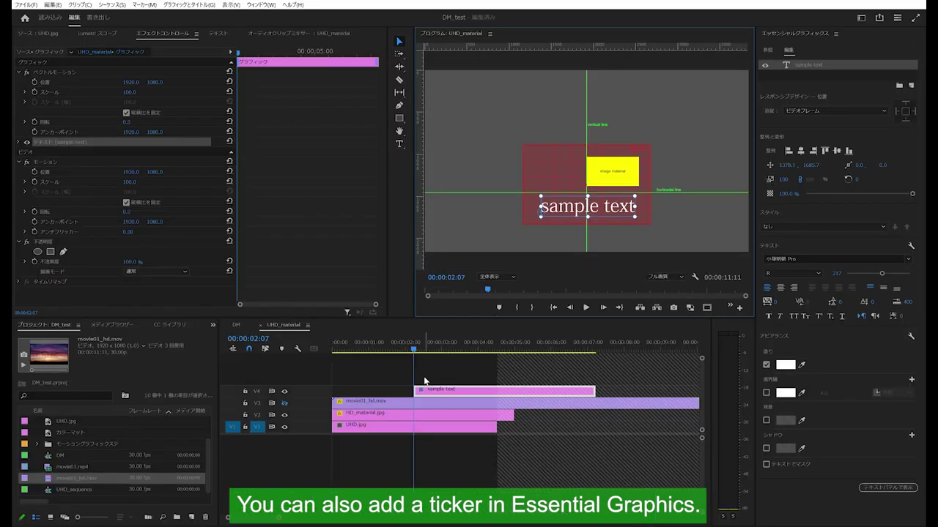
left_click_drag(425, 389, 341, 390)
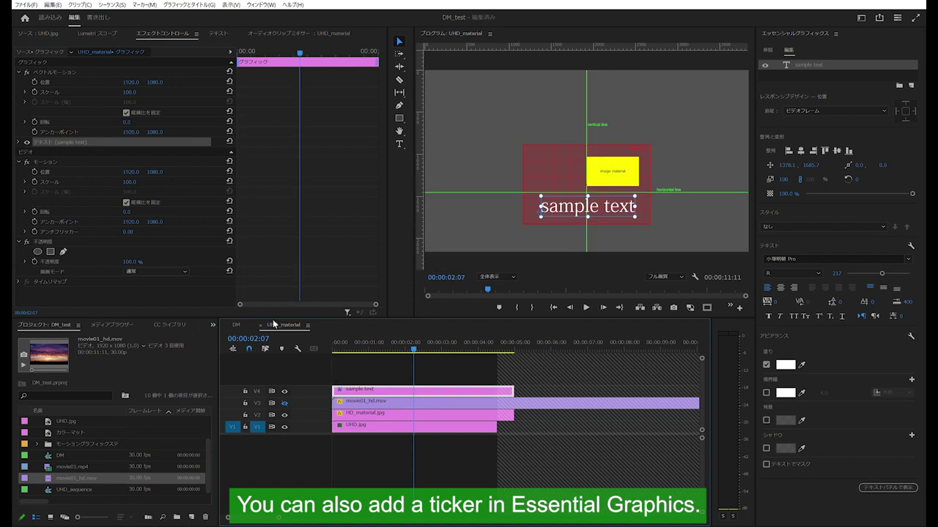
Hide the lower track and UHD.jpg grid track, then view the result in the DM sequence
left_click(284, 415)
left_click(284, 427)
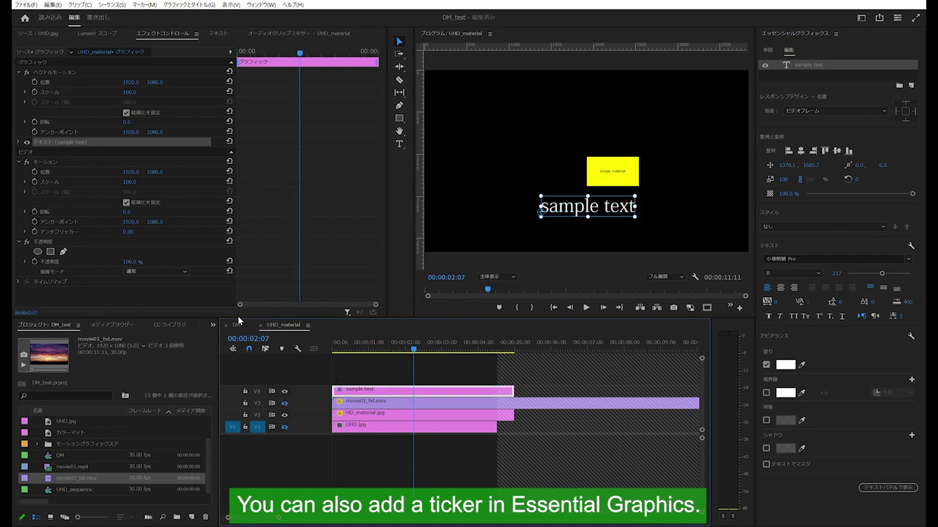
left_click(238, 321)
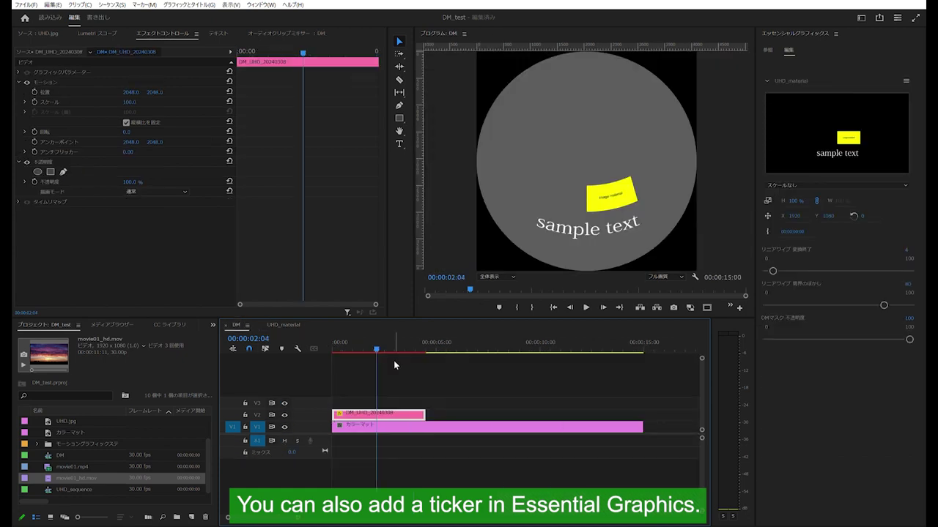